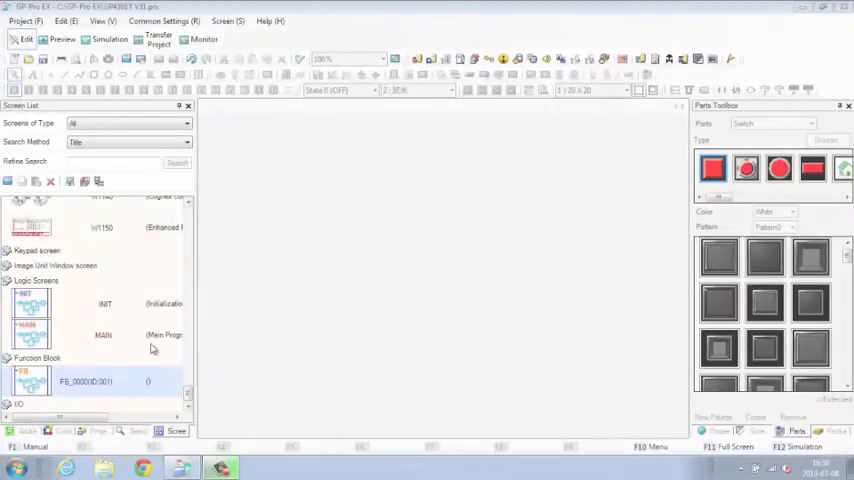
- Insert a new empty rung at the top of the MAIN ladder program
{"action": "double_click", "coordinate": [101, 336]}
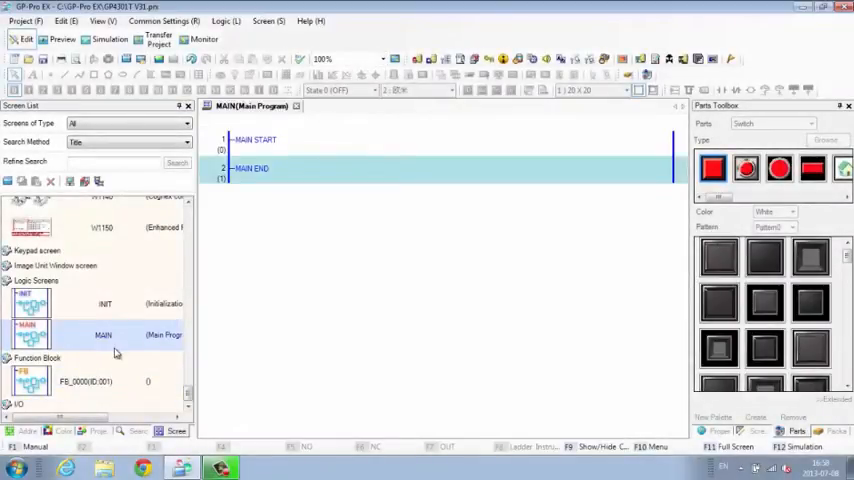
{"action": "left_click", "coordinate": [228, 145]}
{"action": "right_click", "coordinate": [229, 145]}
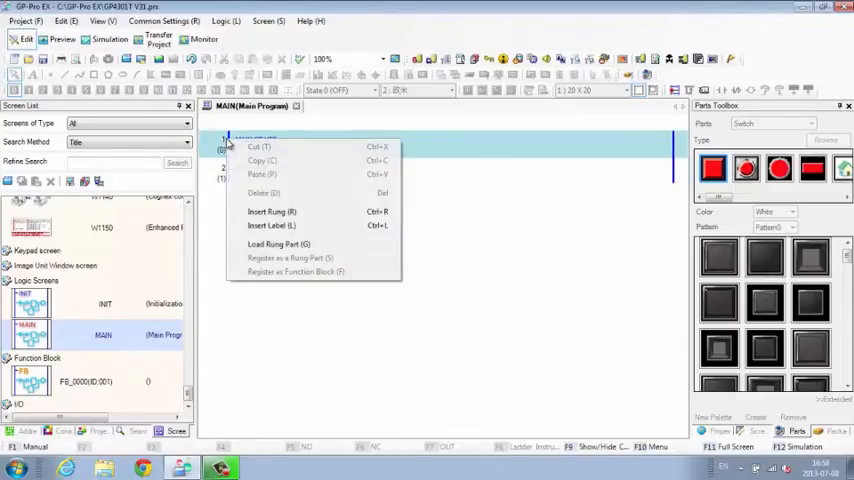
{"action": "left_click", "coordinate": [272, 212]}
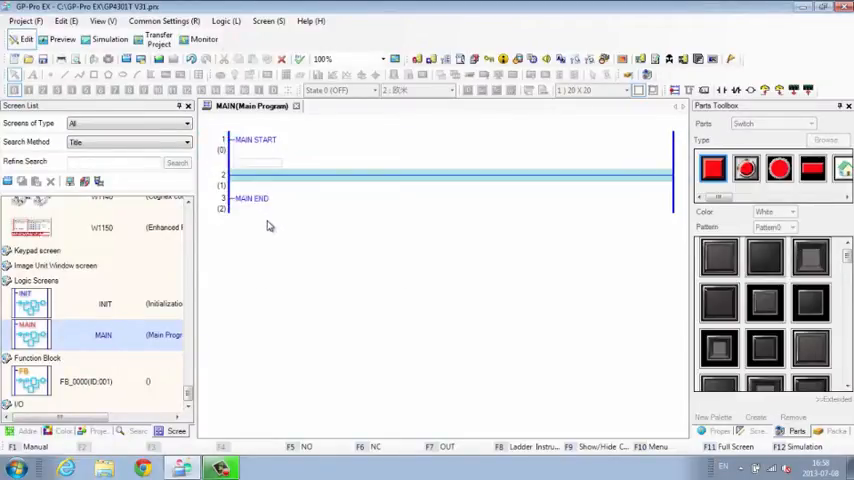
- Place a normally open contact instruction on the new rung
{"action": "right_click", "coordinate": [286, 179]}
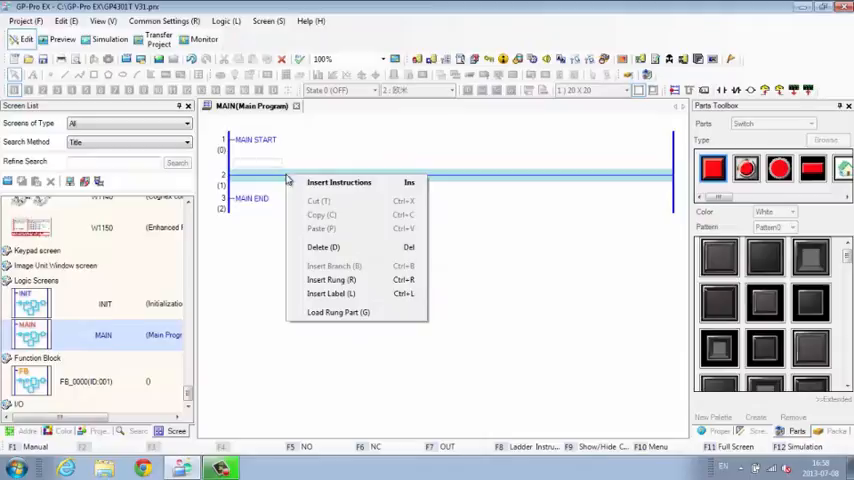
{"action": "left_click", "coordinate": [308, 184]}
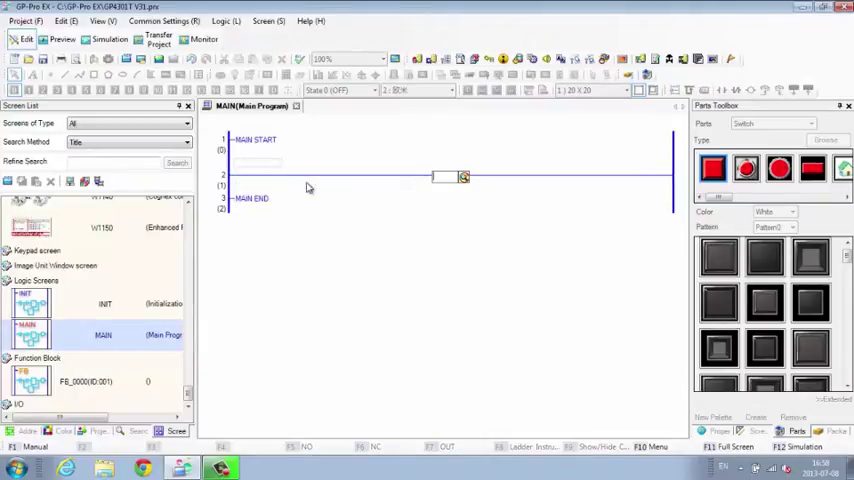
{"action": "right_click", "coordinate": [464, 185]}
{"action": "mouse_move", "coordinate": [520, 231]}
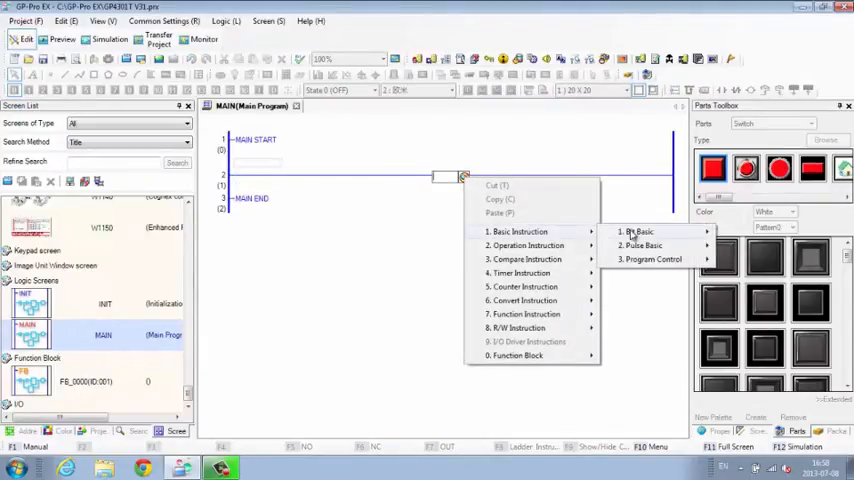
{"action": "mouse_move", "coordinate": [660, 232]}
{"action": "left_click", "coordinate": [745, 233]}
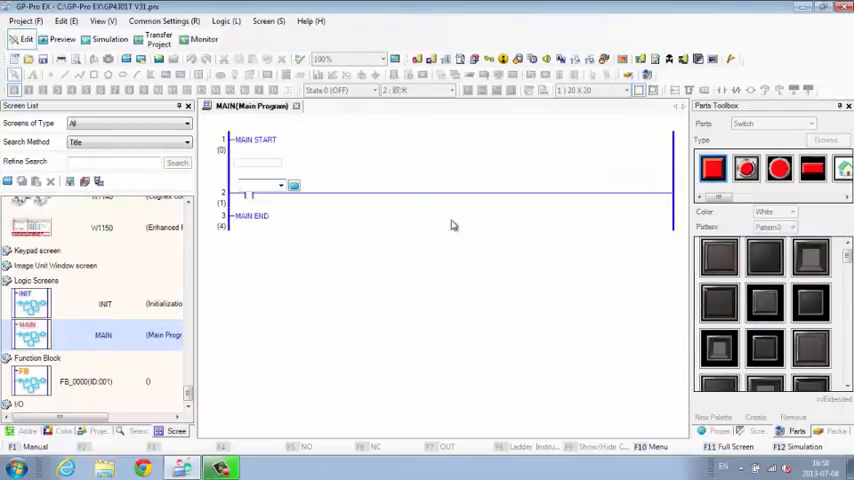
- Filter the address list to symbol bit variables
{"action": "left_click", "coordinate": [28, 431]}
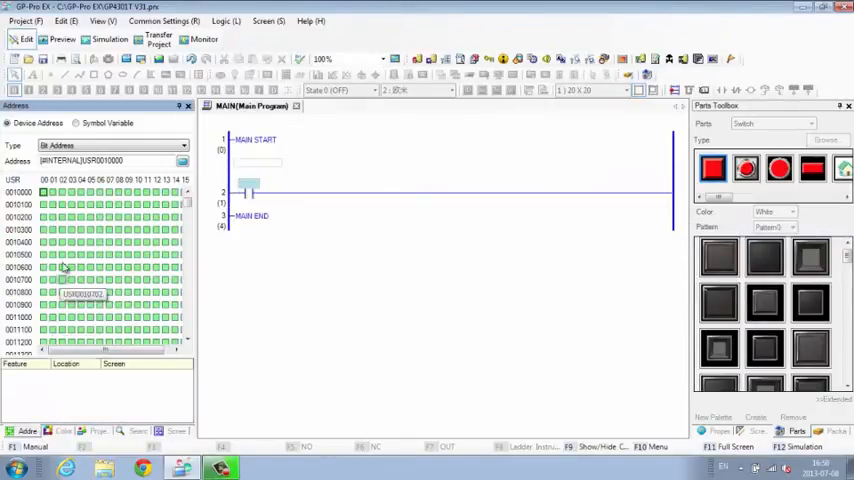
{"action": "left_click", "coordinate": [77, 124]}
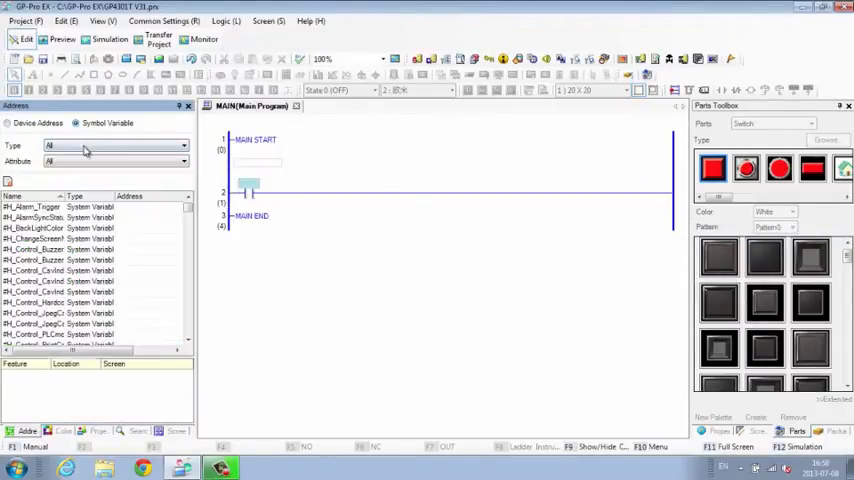
{"action": "left_click", "coordinate": [85, 148]}
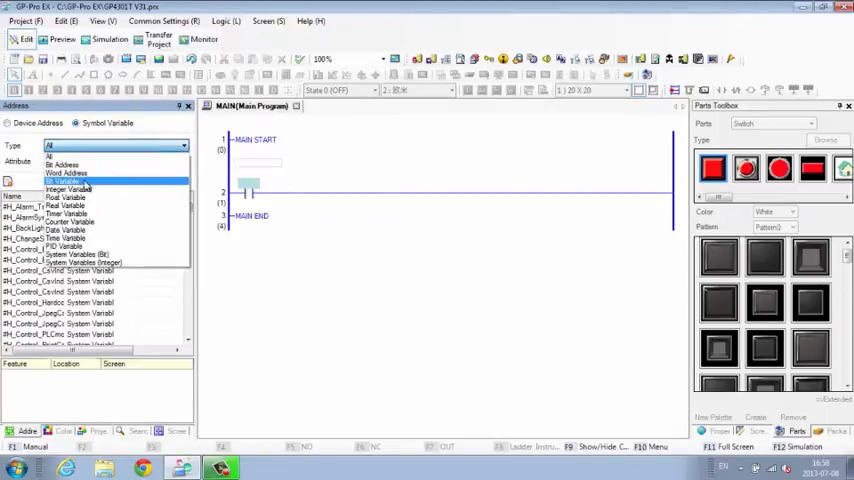
{"action": "left_click", "coordinate": [65, 181]}
- Assign the Start variable to the new contact and select FB_0000 in the screen list
{"action": "left_click_drag", "start_coordinate": [19, 262], "coordinate": [250, 191]}
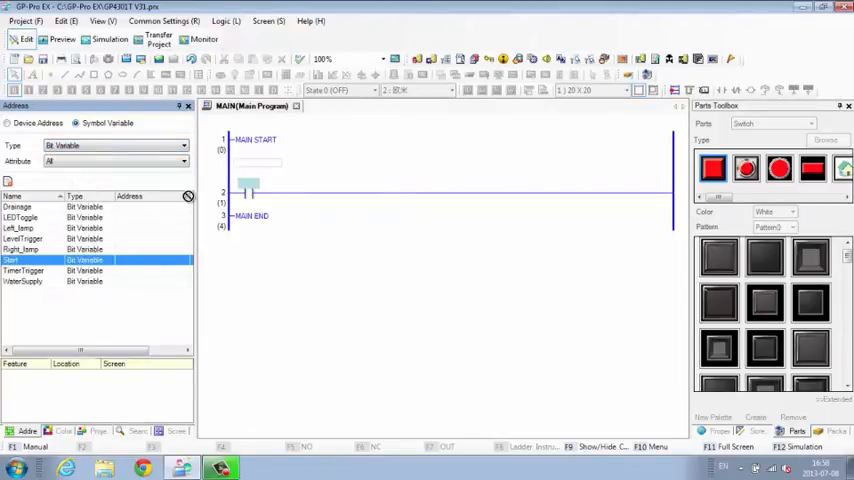
{"action": "left_click", "coordinate": [276, 219]}
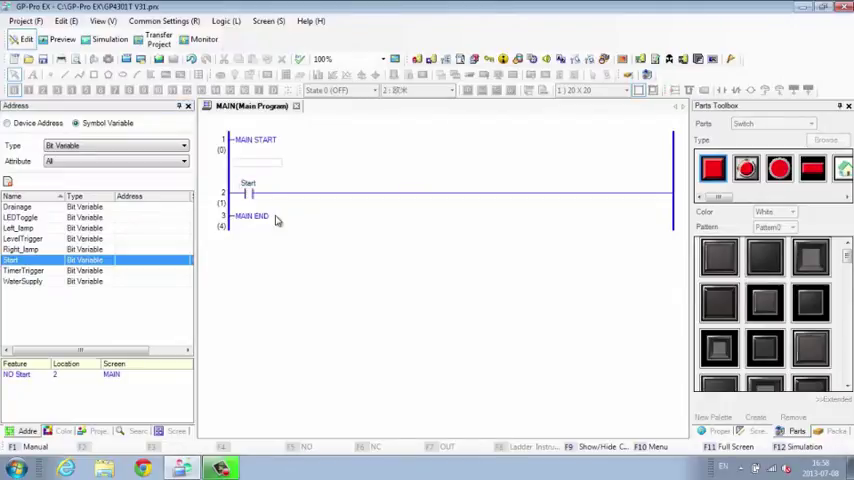
{"action": "left_click", "coordinate": [166, 432]}
{"action": "left_click", "coordinate": [30, 386]}
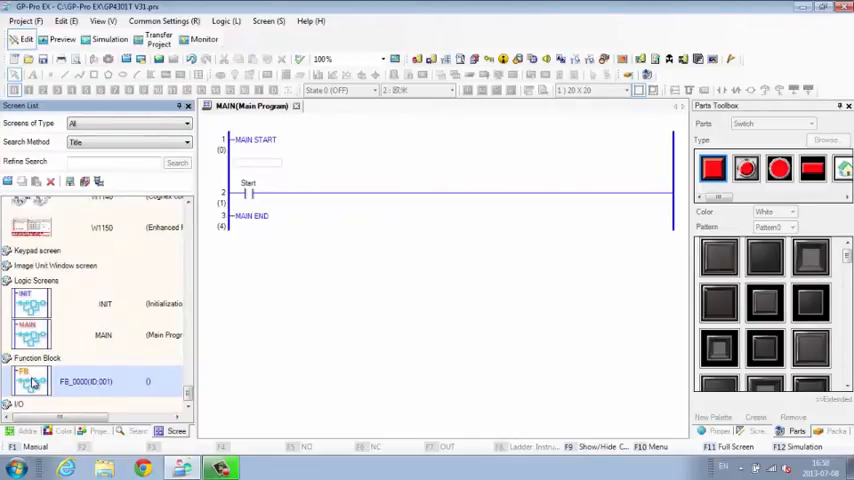
- Review the FB_0000 function block's ladder logic
{"action": "double_click", "coordinate": [33, 382]}
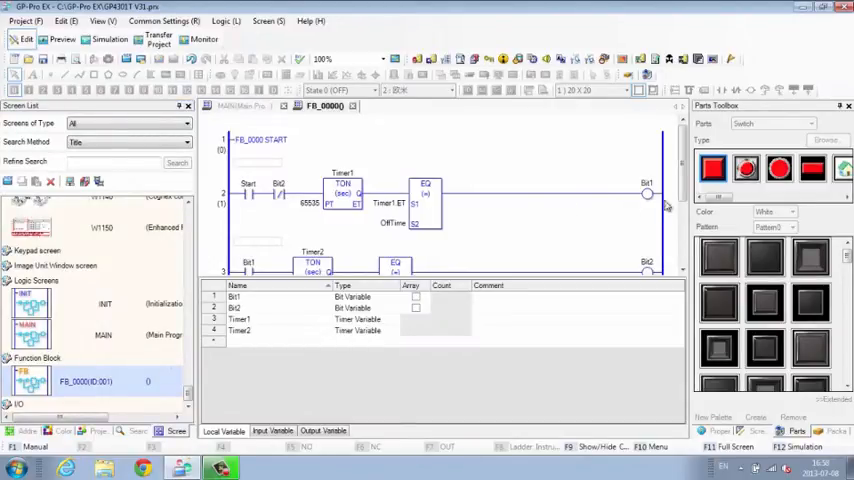
{"action": "scroll", "coordinate": [686, 229], "scroll_direction": "down", "scroll_amount": 2}
{"action": "left_click_drag", "start_coordinate": [686, 229], "coordinate": [686, 261]}
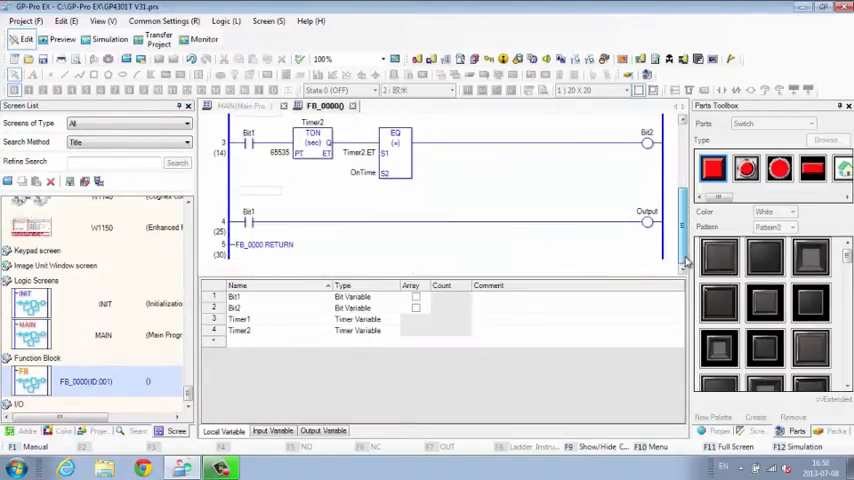
{"action": "scroll", "coordinate": [497, 183], "scroll_direction": "up", "scroll_amount": 5}
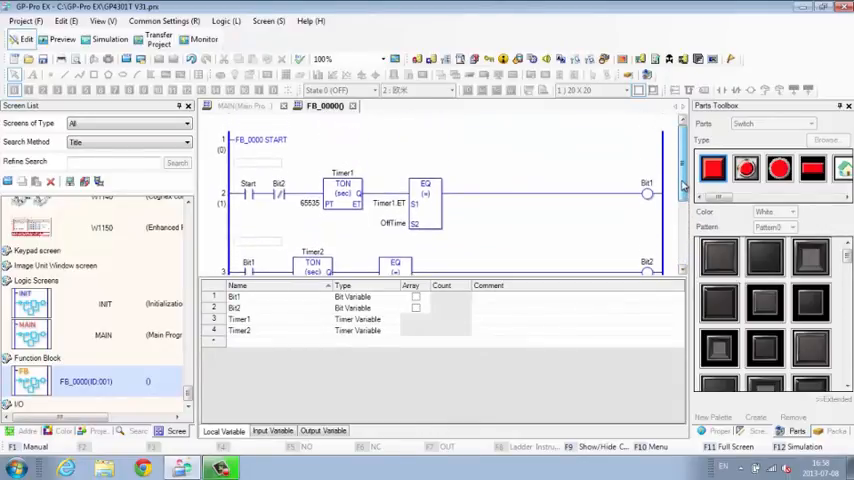
- Insert the FB_0000 function block call after the Start contact on MAIN
{"action": "left_click", "coordinate": [245, 105]}
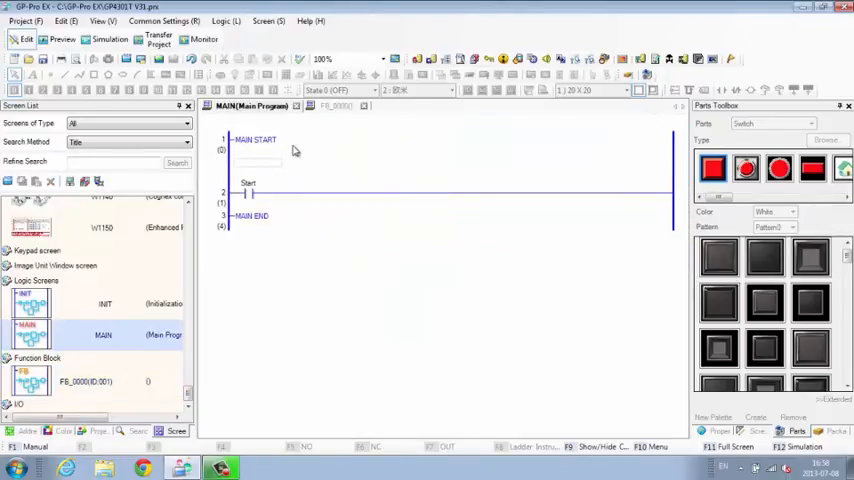
{"action": "right_click", "coordinate": [333, 192]}
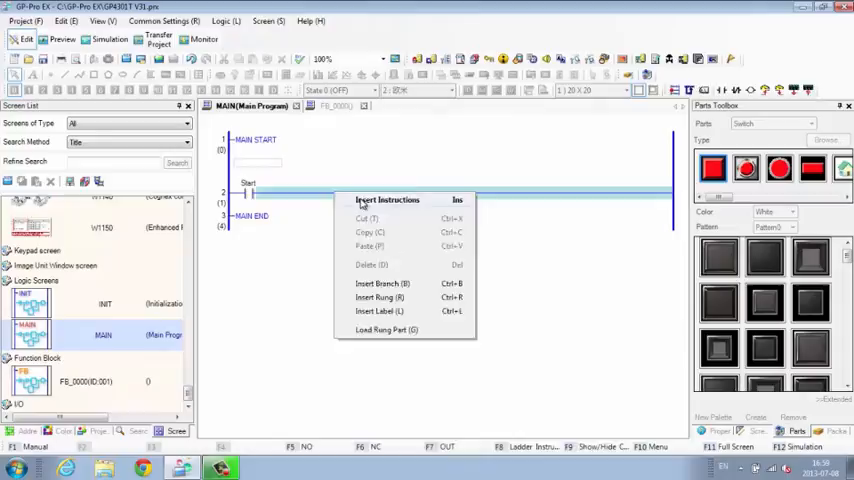
{"action": "left_click", "coordinate": [362, 200]}
{"action": "right_click", "coordinate": [477, 195]}
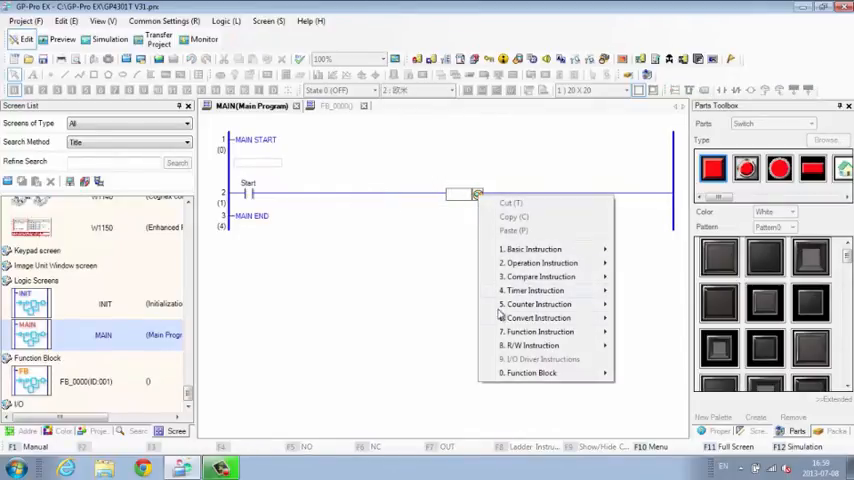
{"action": "mouse_move", "coordinate": [530, 373]}
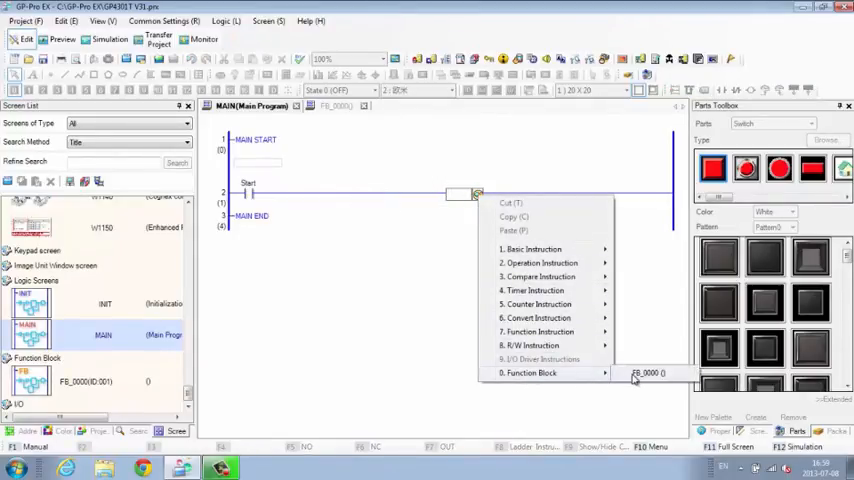
{"action": "left_click", "coordinate": [640, 372]}
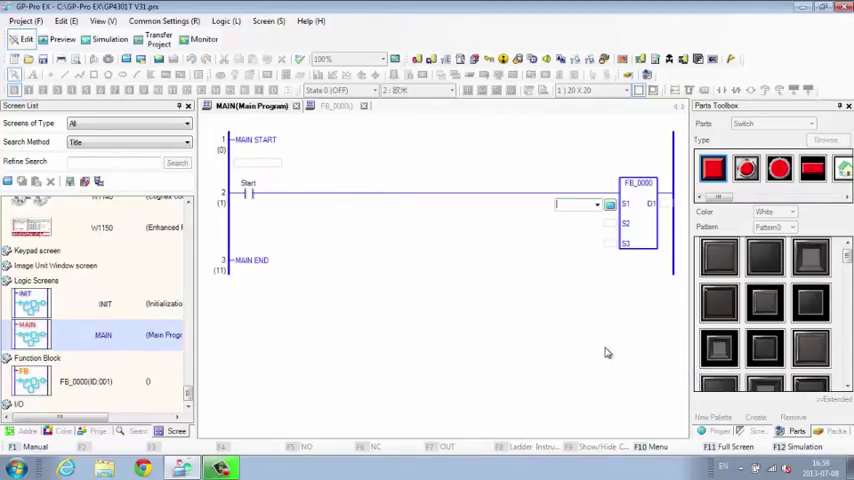
- Begin addressing the block's S1 input with the #INTERNAL device
{"action": "left_click", "coordinate": [610, 206]}
{"action": "left_click", "coordinate": [476, 181]}
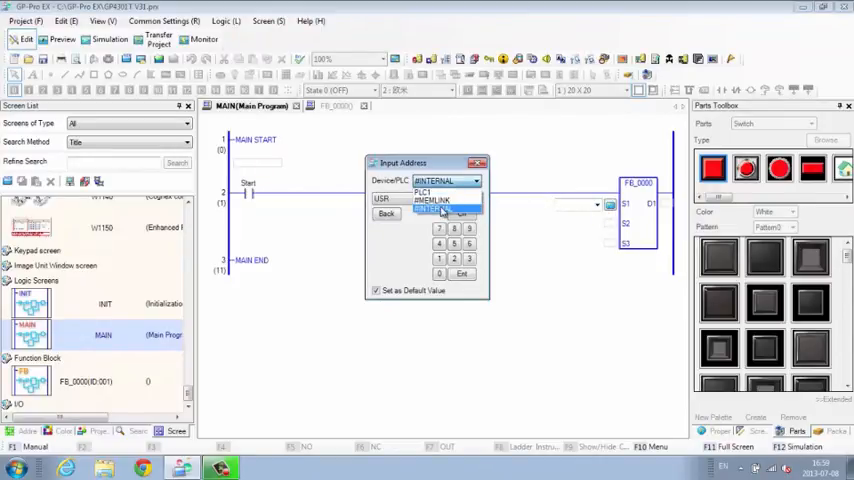
{"action": "left_click", "coordinate": [441, 210]}
{"action": "left_click", "coordinate": [414, 199]}
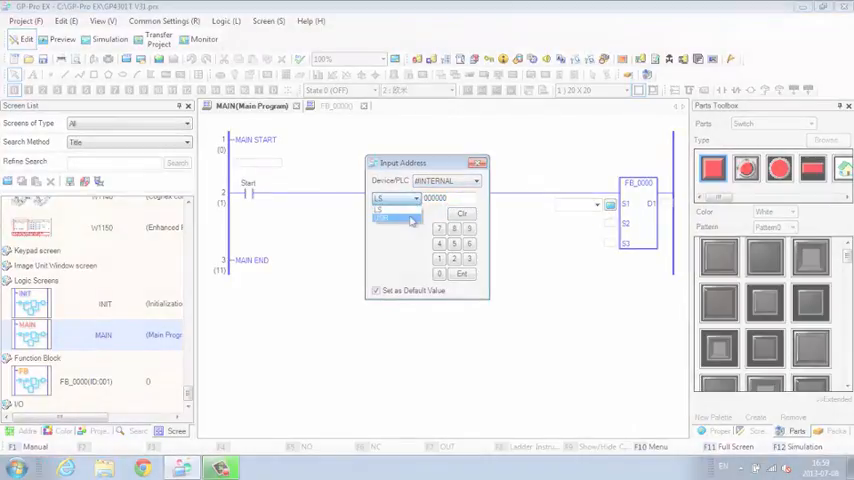